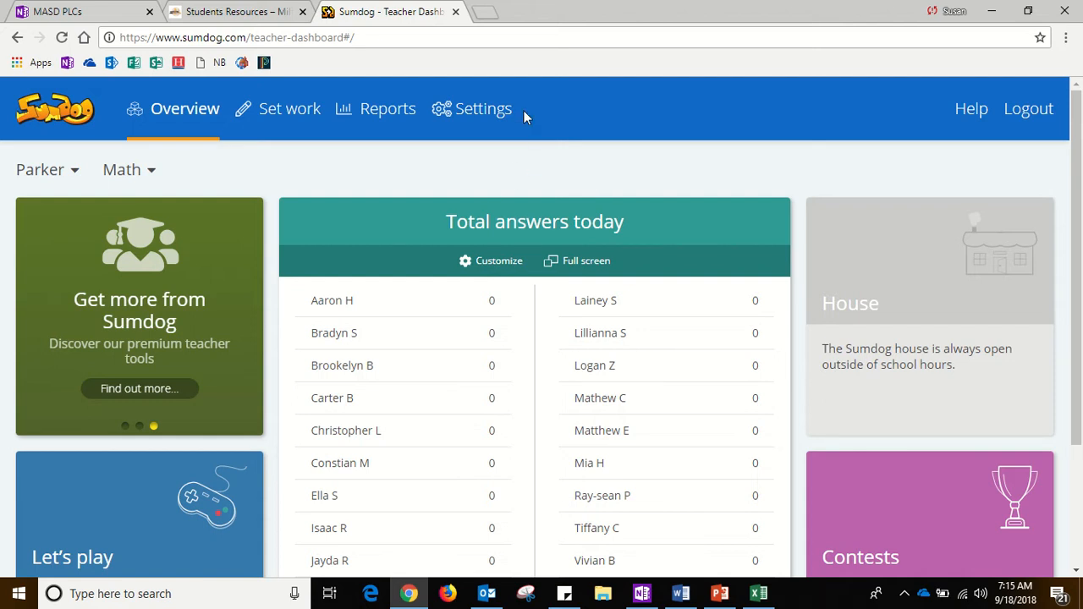
# Step: Go to the school Settings page from the teacher overview
pyautogui.click(475, 117)
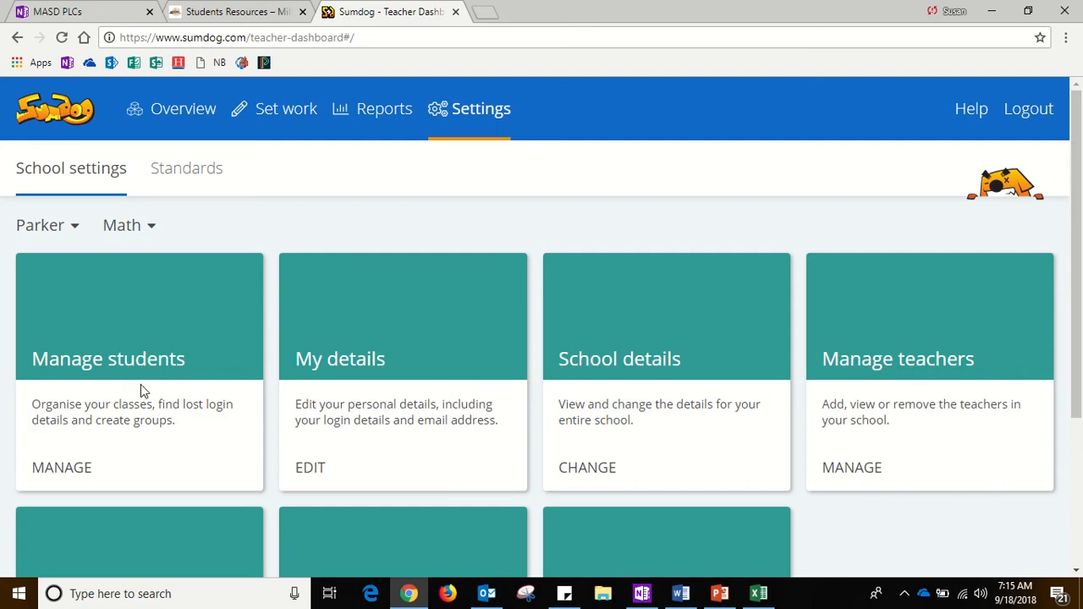
# Step: Open Manage students, collapse the Balliet class, and expand Parker to show its 20 students
pyautogui.click(74, 476)
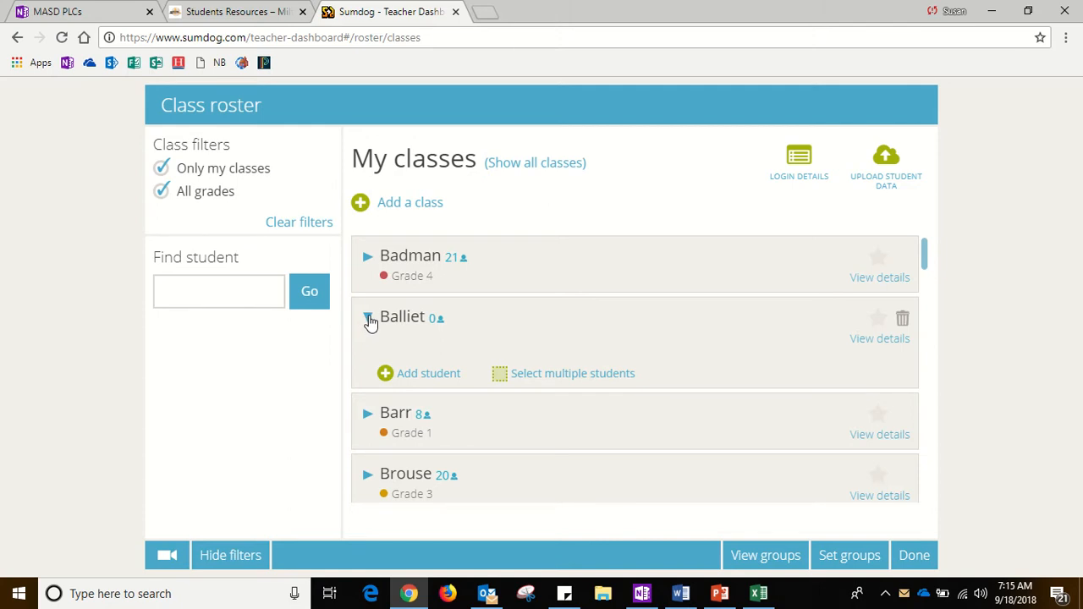
pyautogui.click(369, 319)
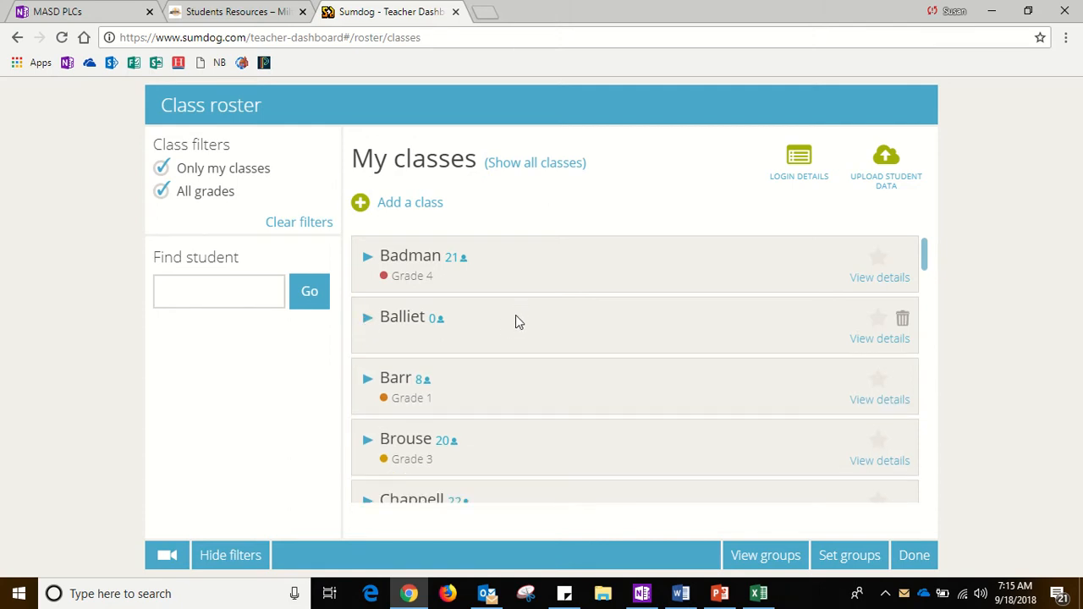
pyautogui.scroll(-7, 516, 317)
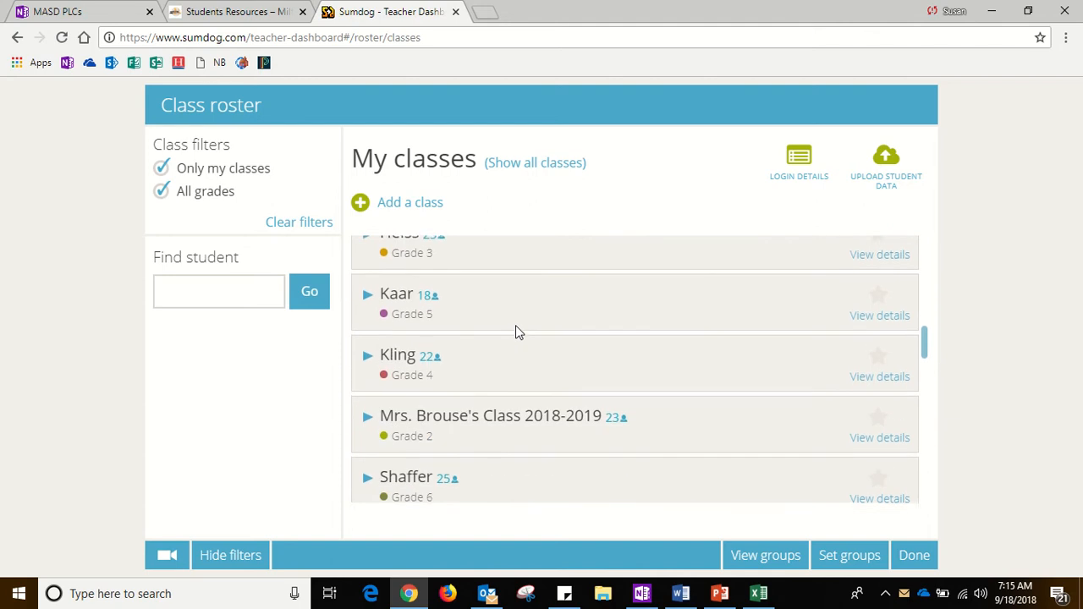
pyautogui.scroll(-3, 514, 329)
pyautogui.scroll(-3, 514, 334)
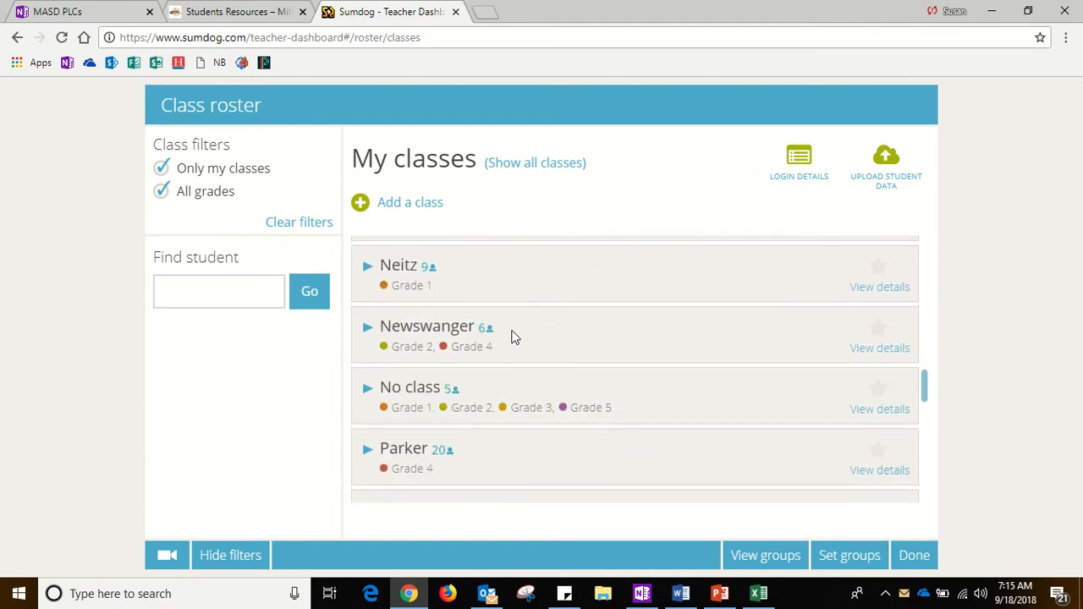
pyautogui.scroll(4, 513, 335)
pyautogui.scroll(-5, 513, 336)
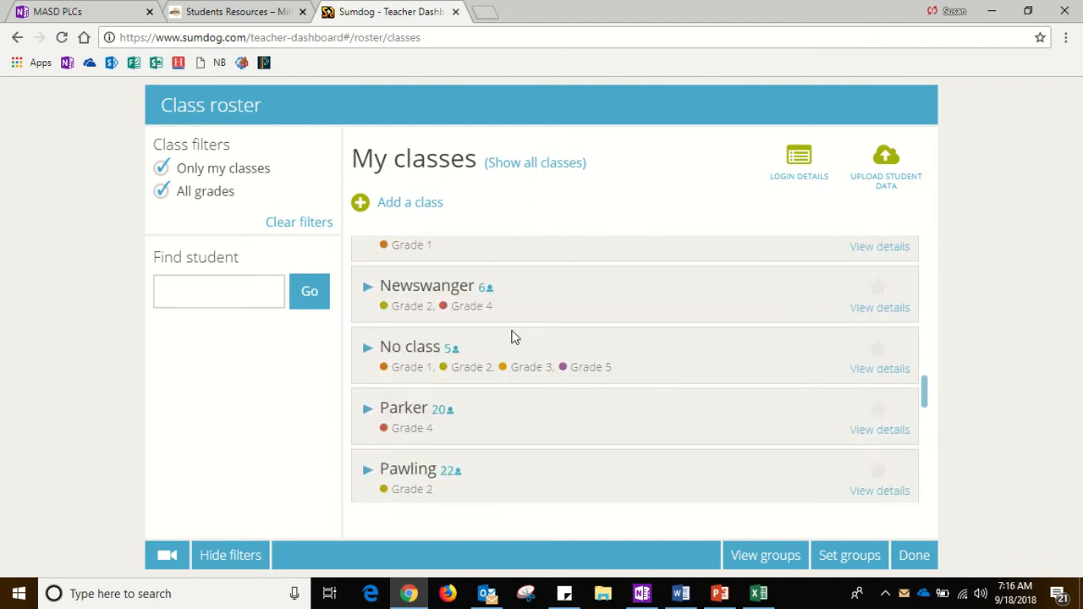
pyautogui.scroll(-2, 514, 336)
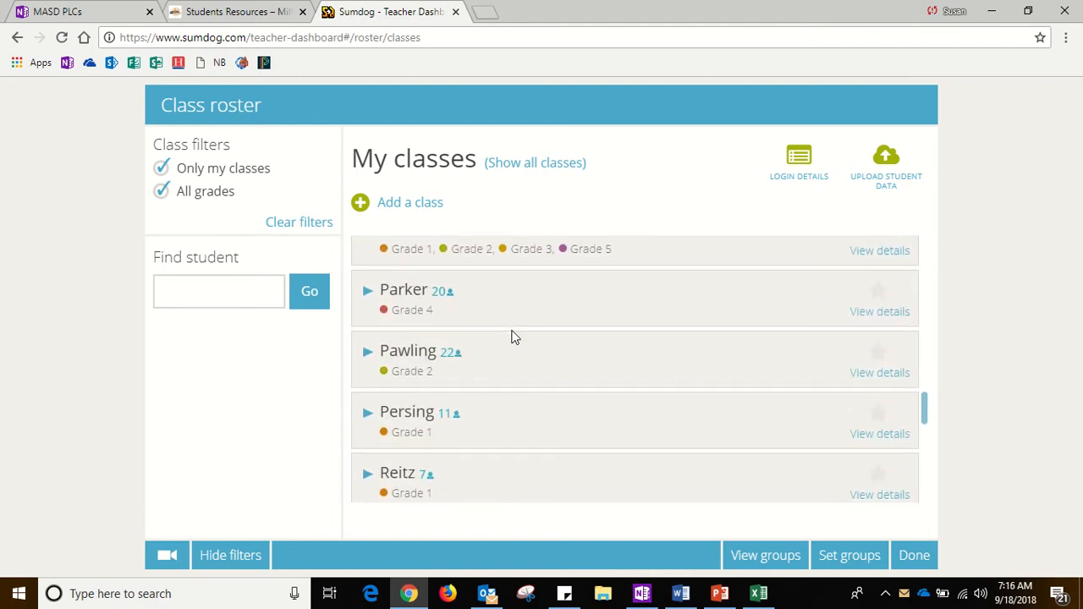
pyautogui.click(442, 300)
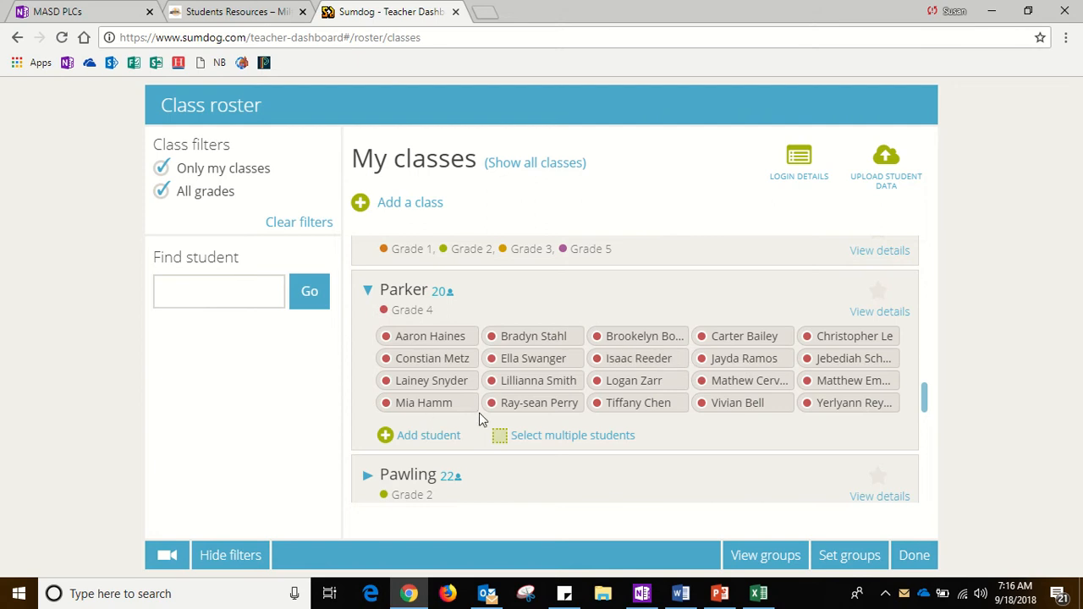
# Step: Select all 20 Parker students, remove them from the class, and finish the bulk removal
pyautogui.click(549, 438)
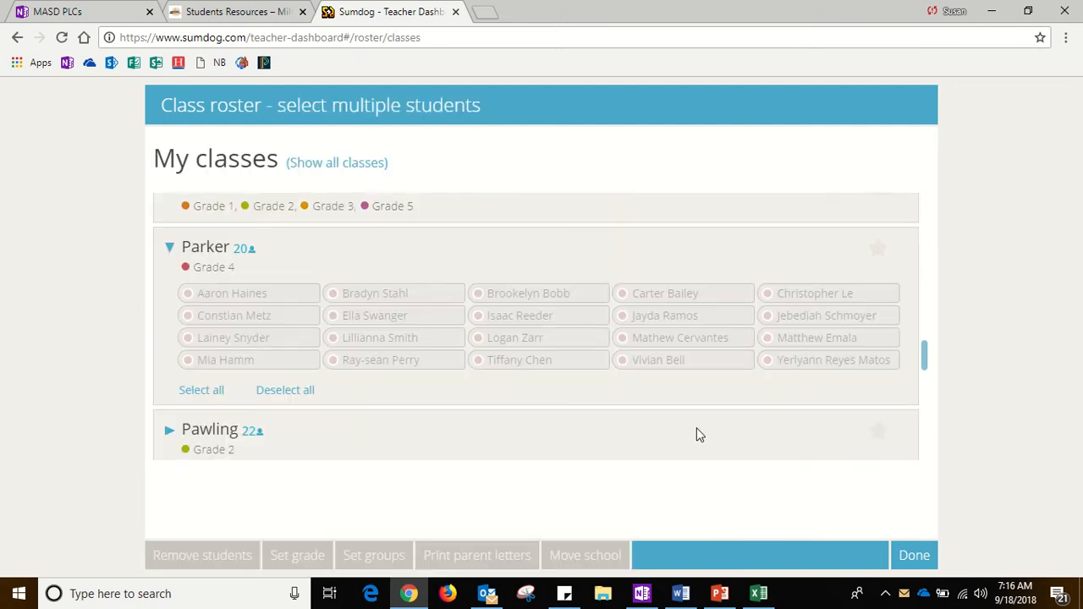
pyautogui.click(196, 390)
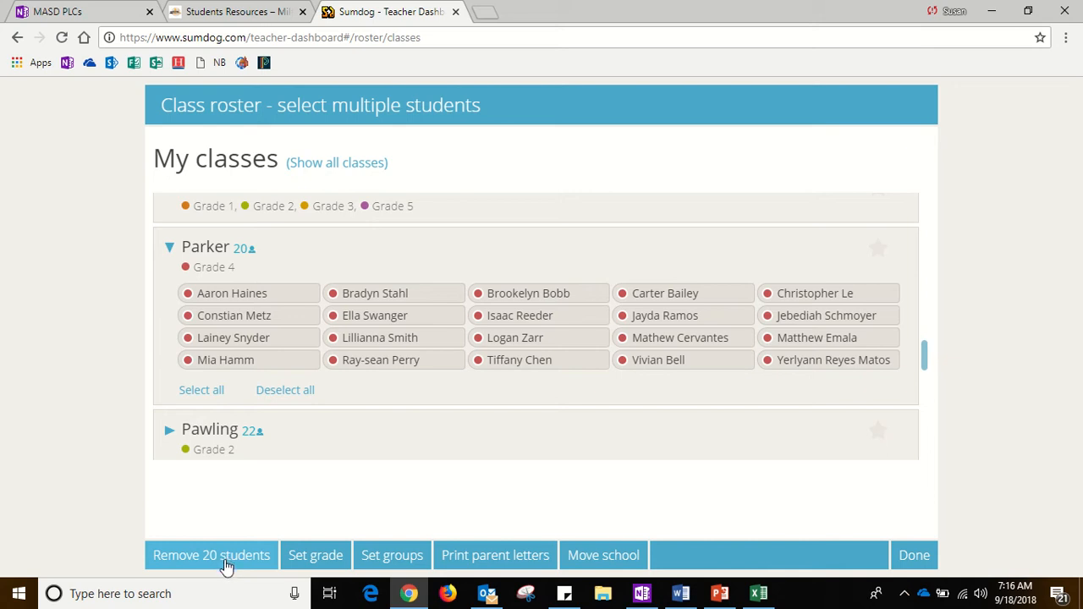
pyautogui.click(233, 563)
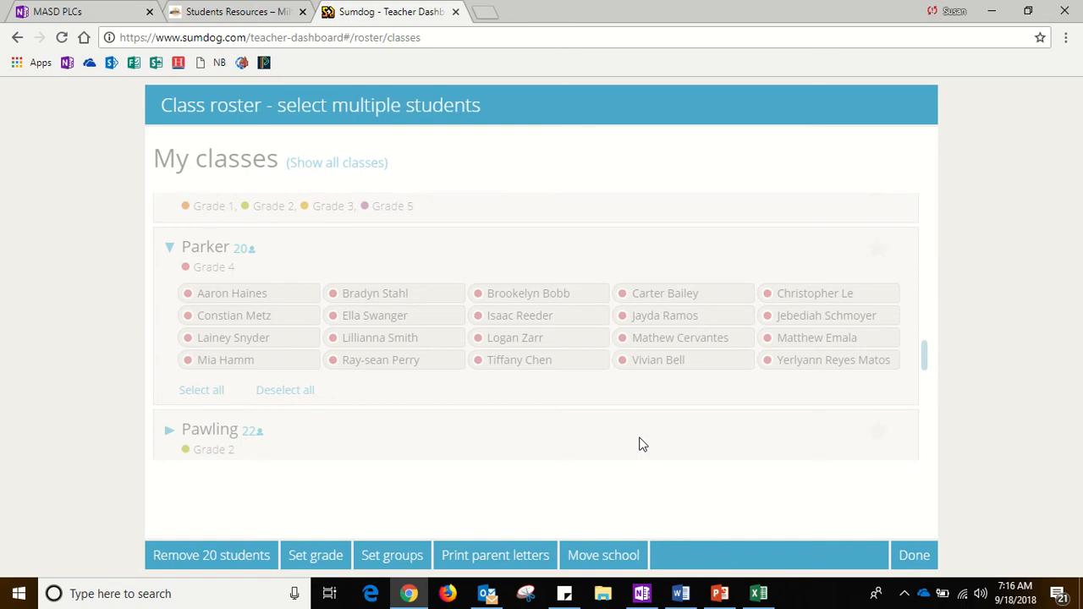
pyautogui.click(913, 554)
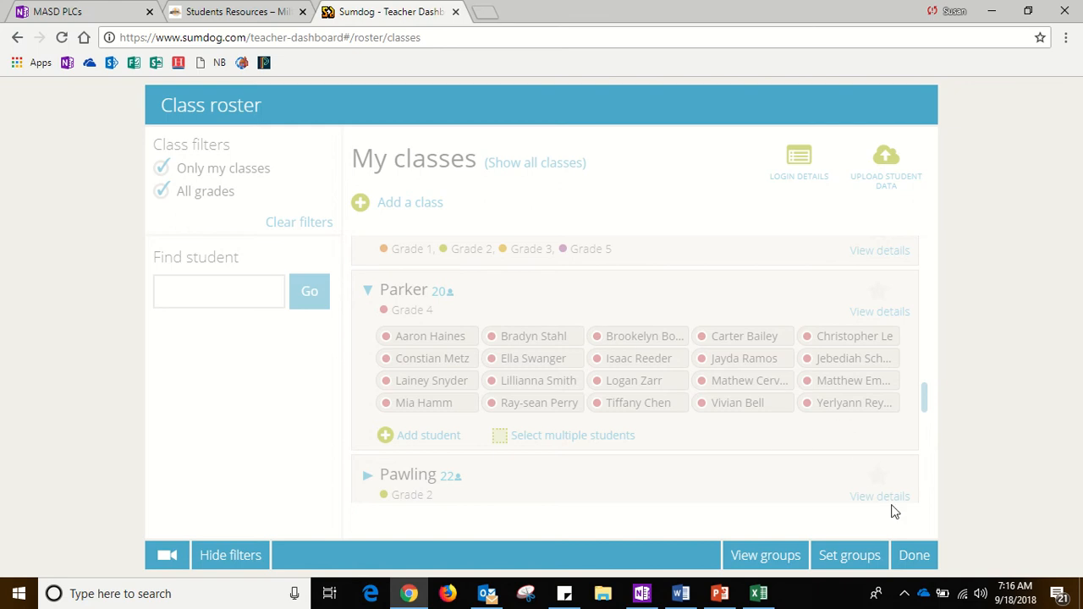
# Step: Close and reopen the class roster, then expand the now-empty Parker class
pyautogui.click(914, 555)
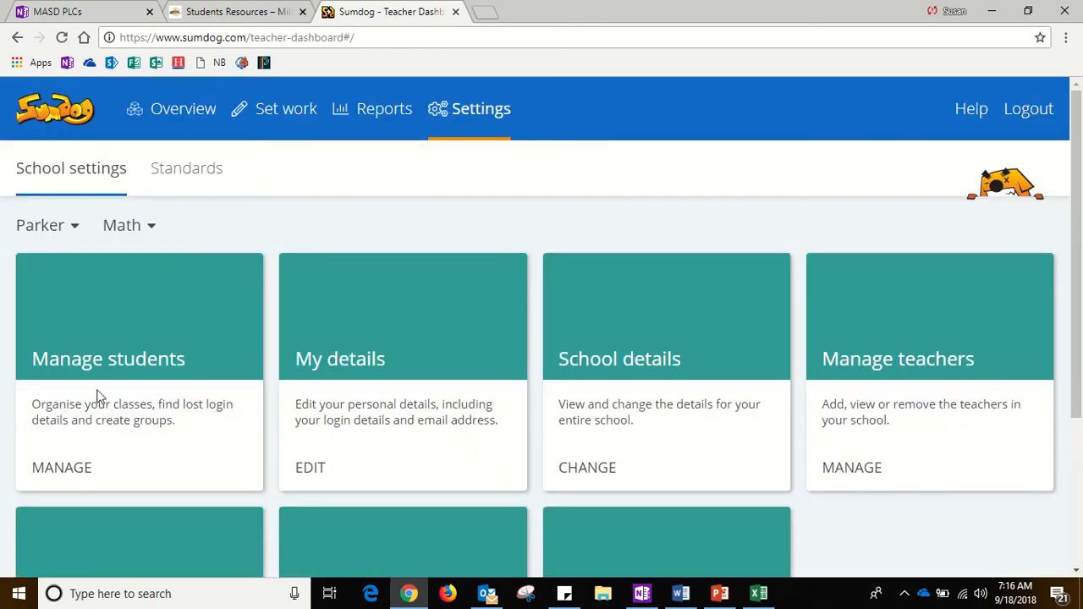
pyautogui.click(71, 475)
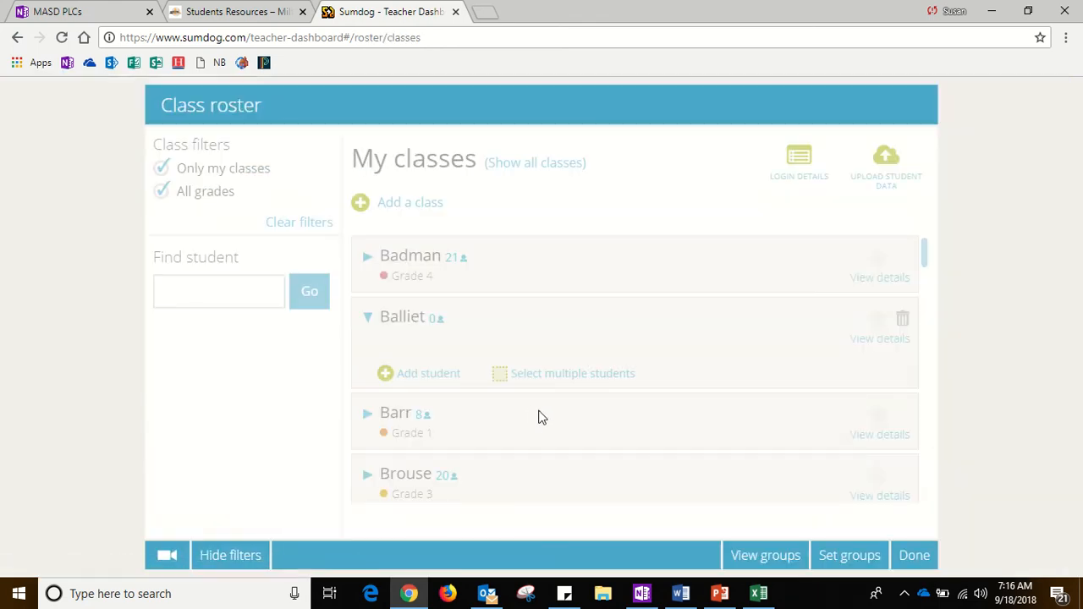
pyautogui.scroll(-5, 505, 394)
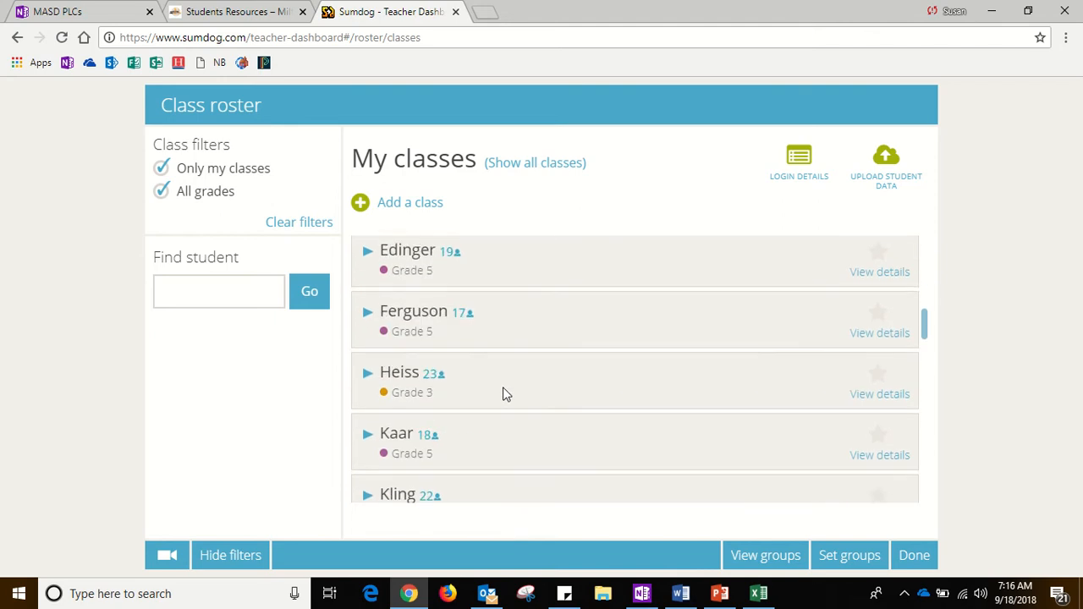
pyautogui.scroll(-6, 505, 394)
pyautogui.click(502, 392)
pyautogui.scroll(-1, 503, 391)
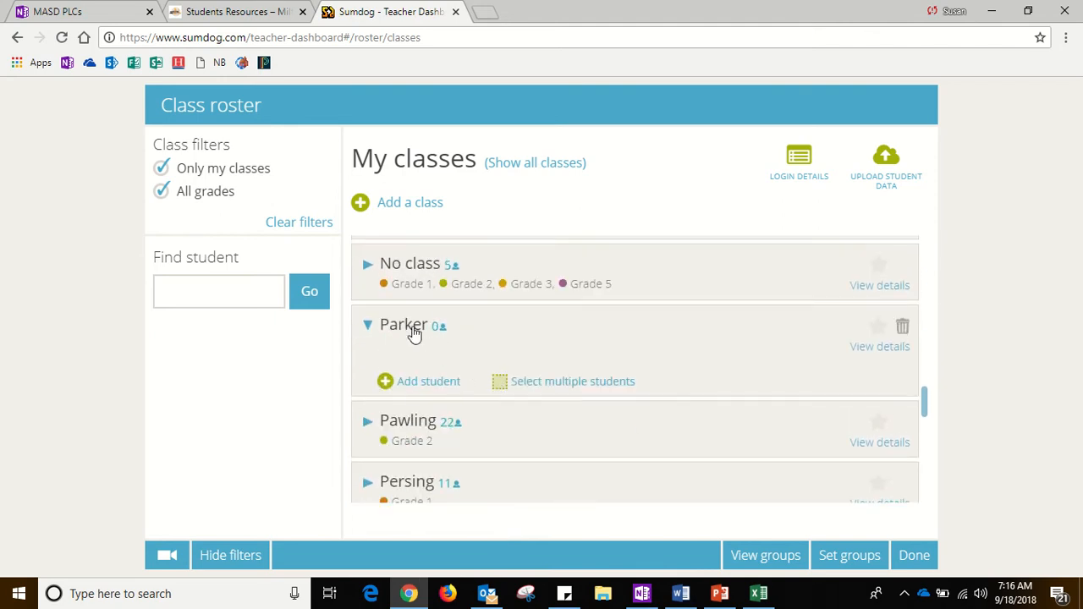
# Step: Search the school by the student's surname and add the matching Badman-class student to Parker
pyautogui.click(435, 383)
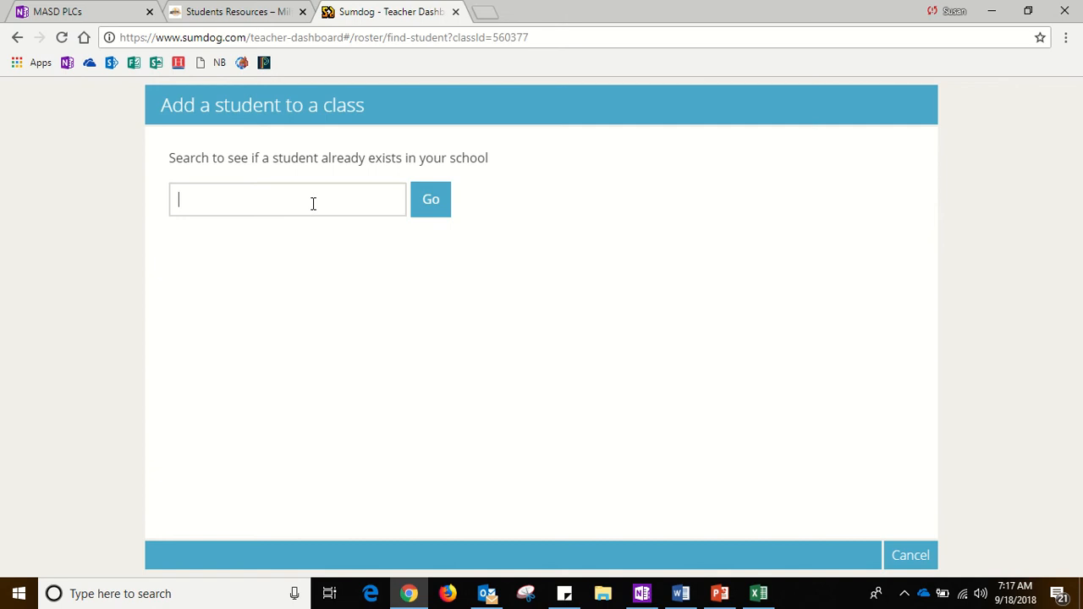
pyautogui.write('Smith')
pyautogui.click(430, 201)
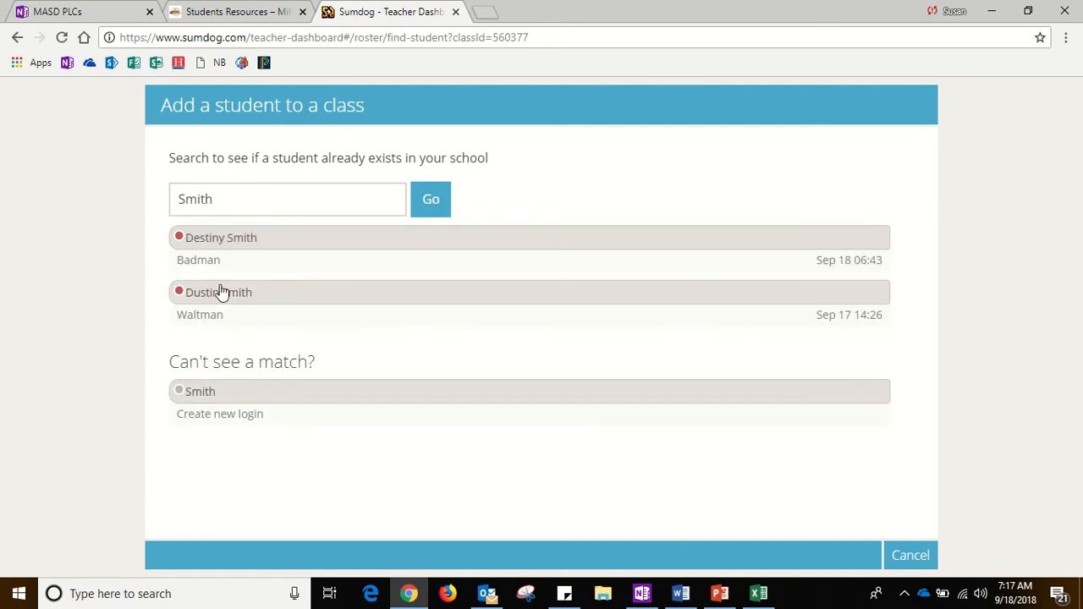
pyautogui.click(241, 240)
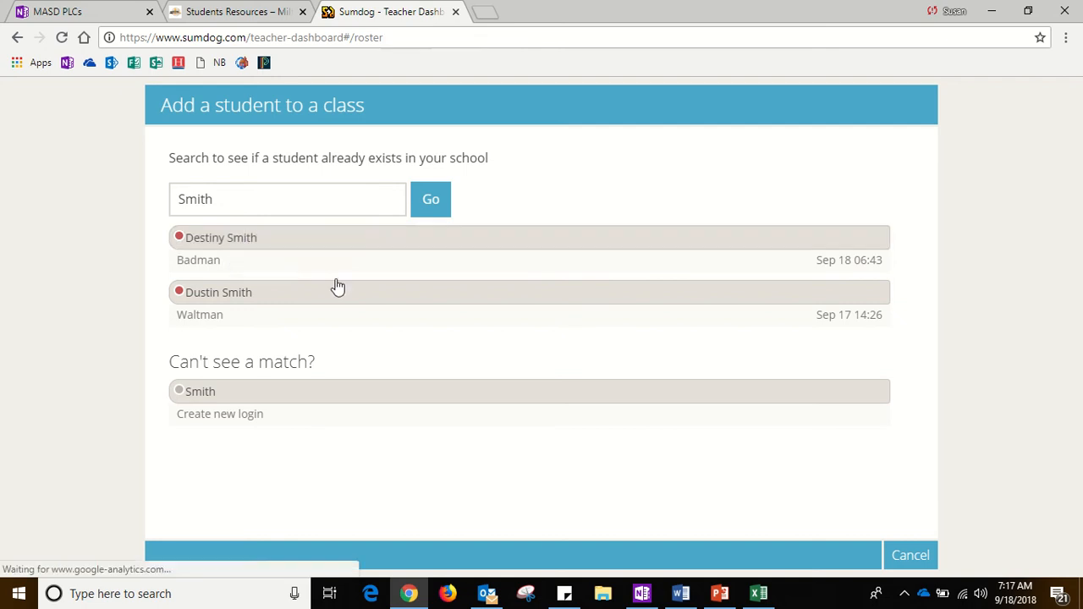
pyautogui.scroll(-1, 456, 381)
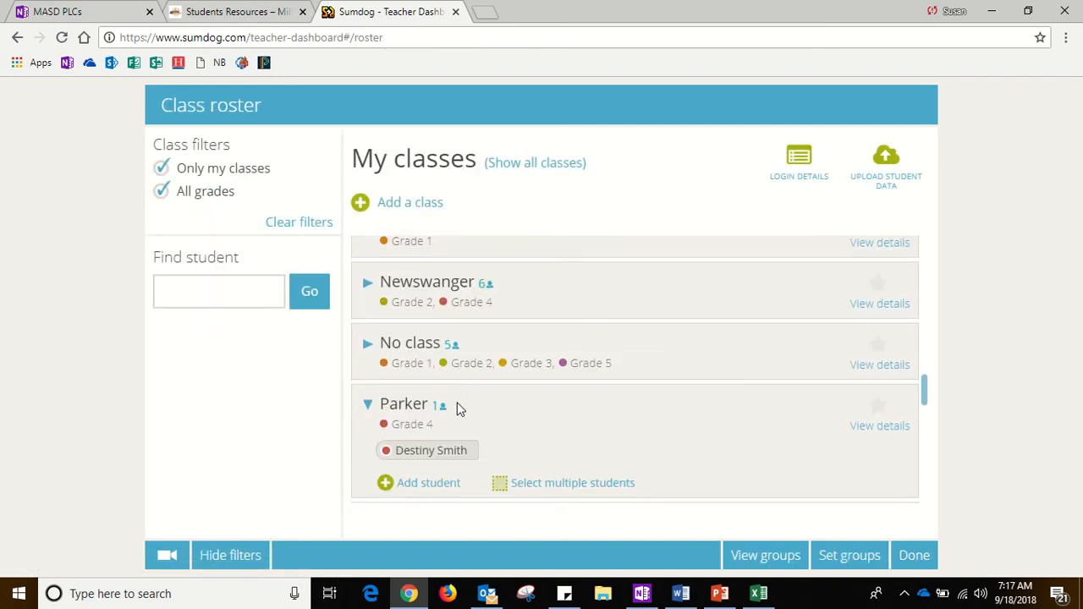
pyautogui.scroll(-1, 459, 408)
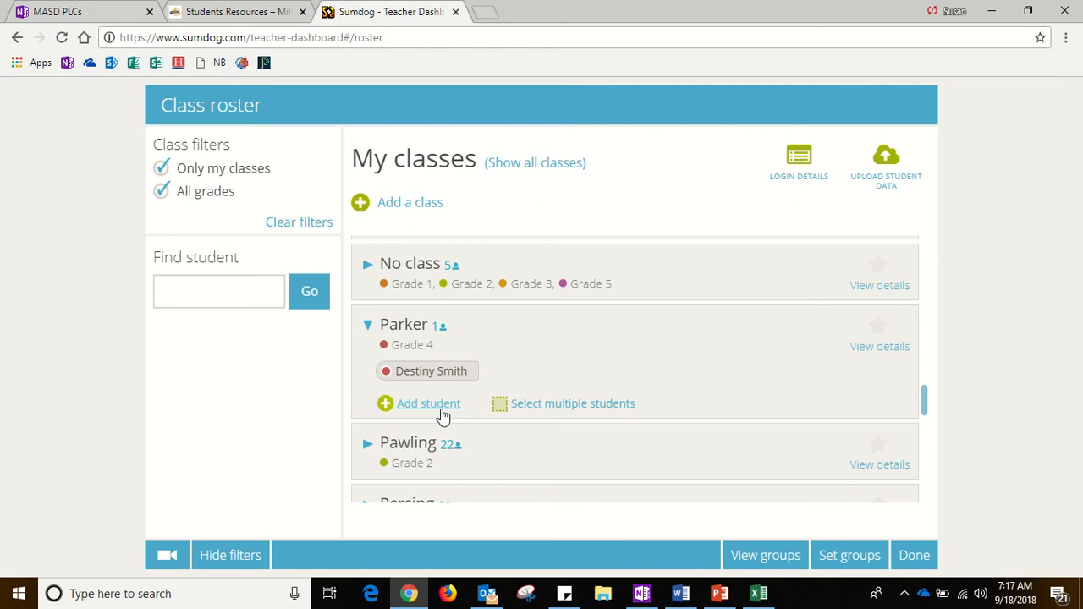
# Step: Search for the new student's full name, create a new login, and set her grade to Grade 3
pyautogui.click(425, 406)
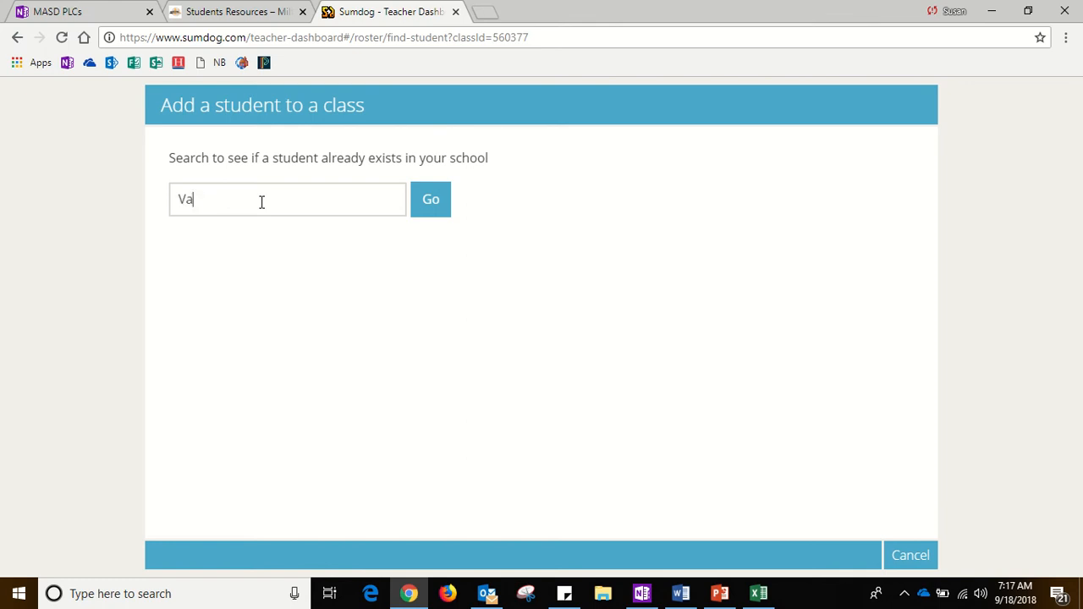
pyautogui.click(416, 207)
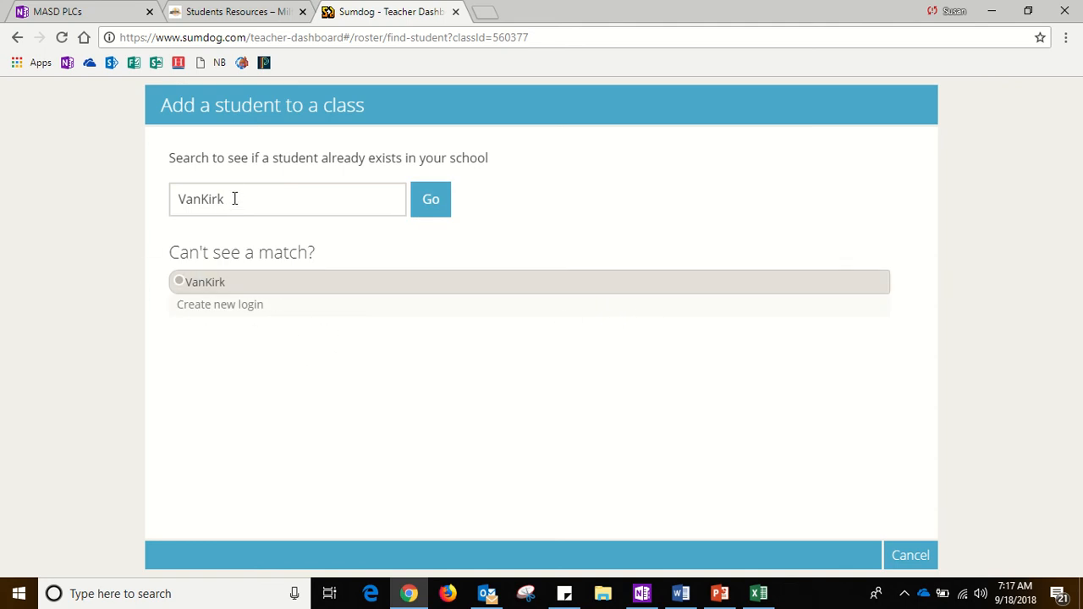
pyautogui.click(179, 197)
pyautogui.write('Sue')
pyautogui.click(437, 198)
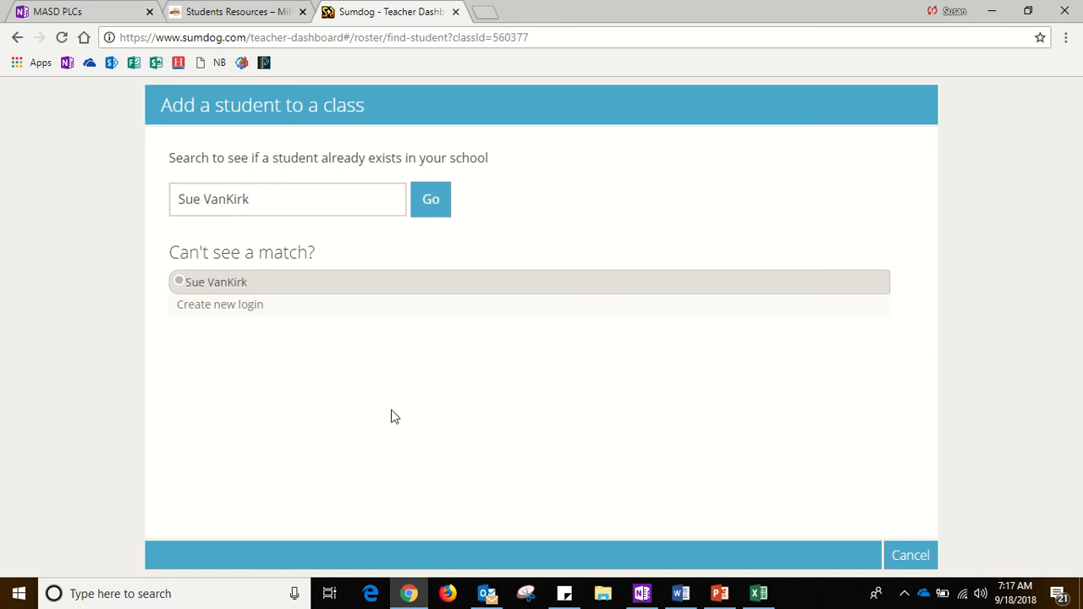
pyautogui.click(234, 290)
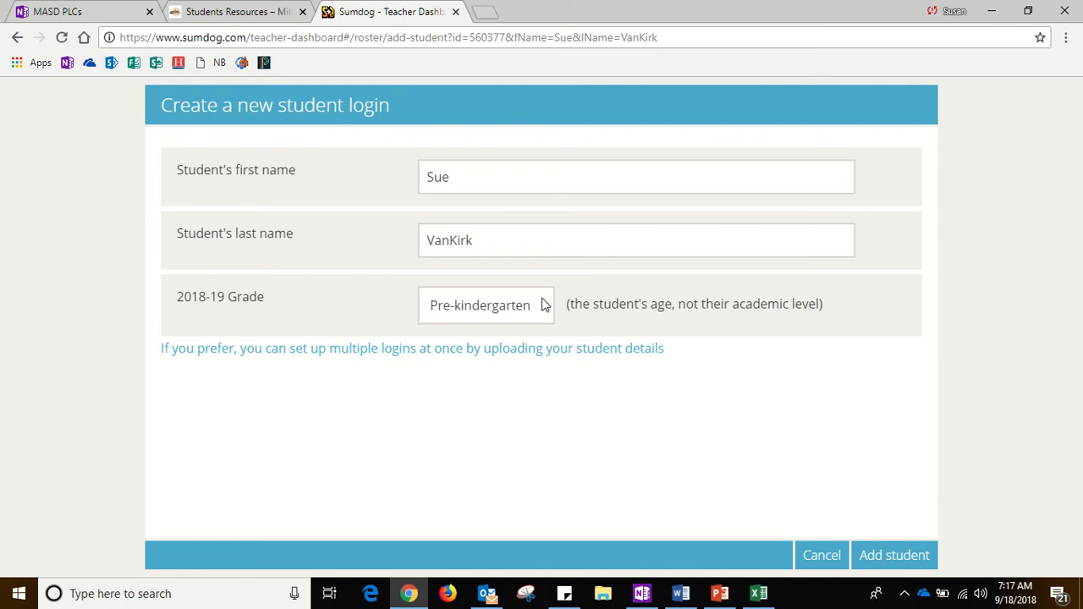
pyautogui.click(546, 306)
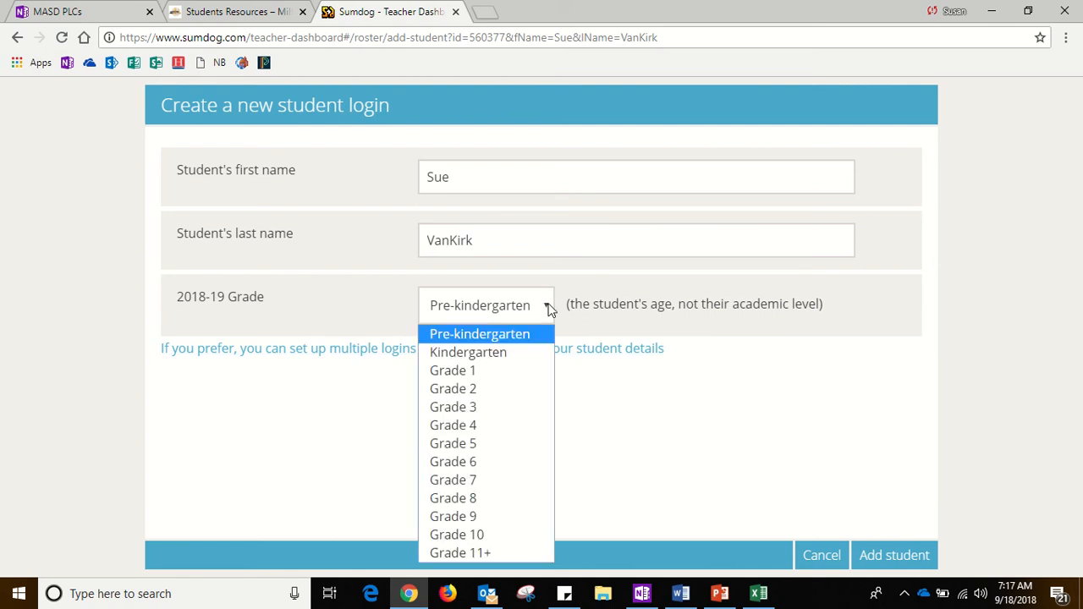
pyautogui.click(474, 409)
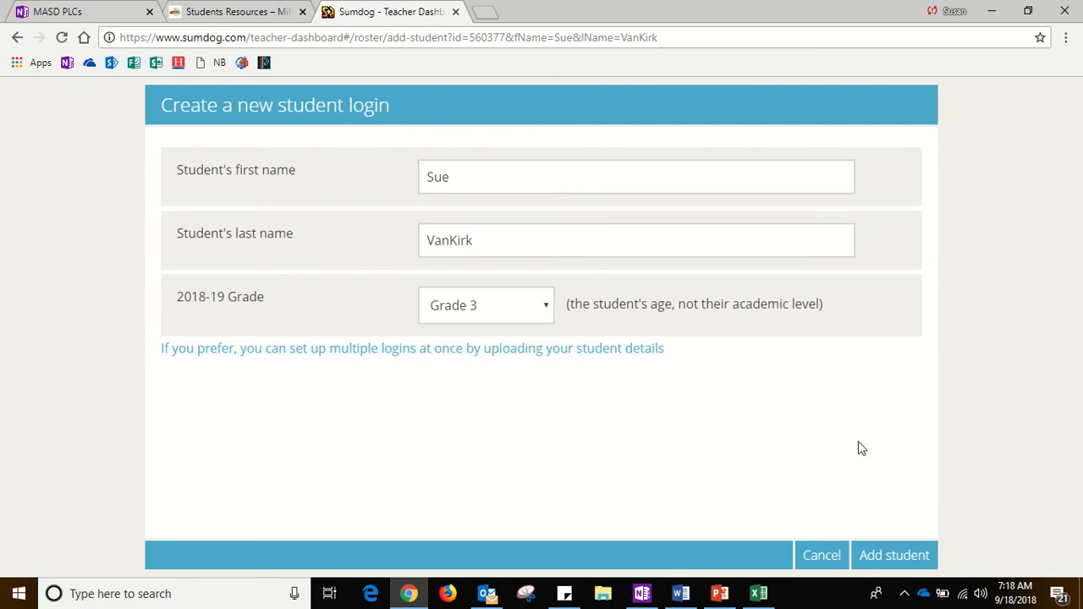
# Step: Add the new student to Parker, now 2 students, and open her account details
pyautogui.click(886, 561)
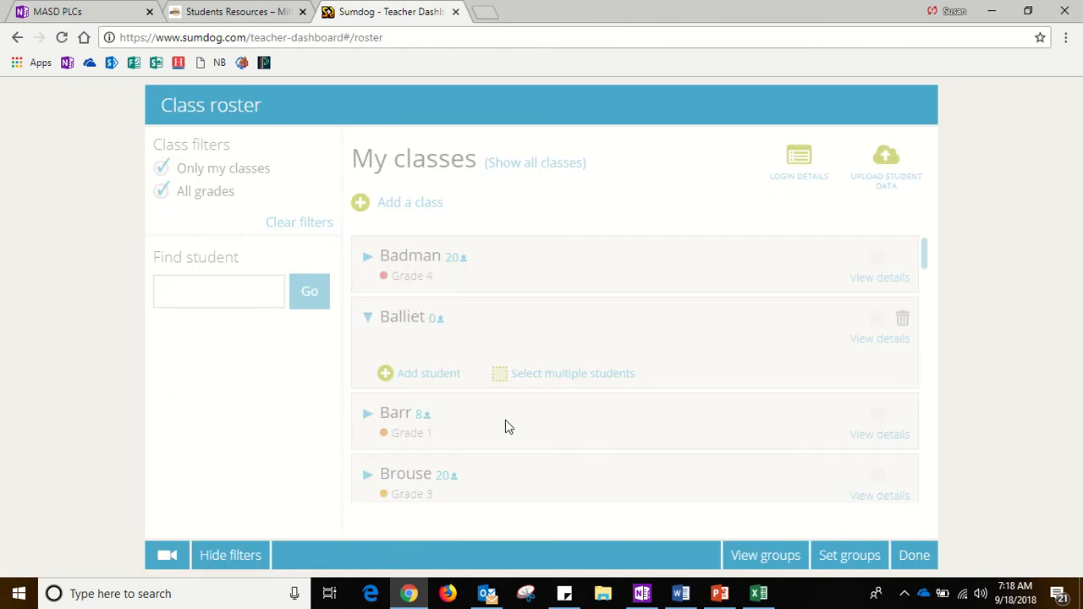
pyautogui.scroll(-5, 475, 408)
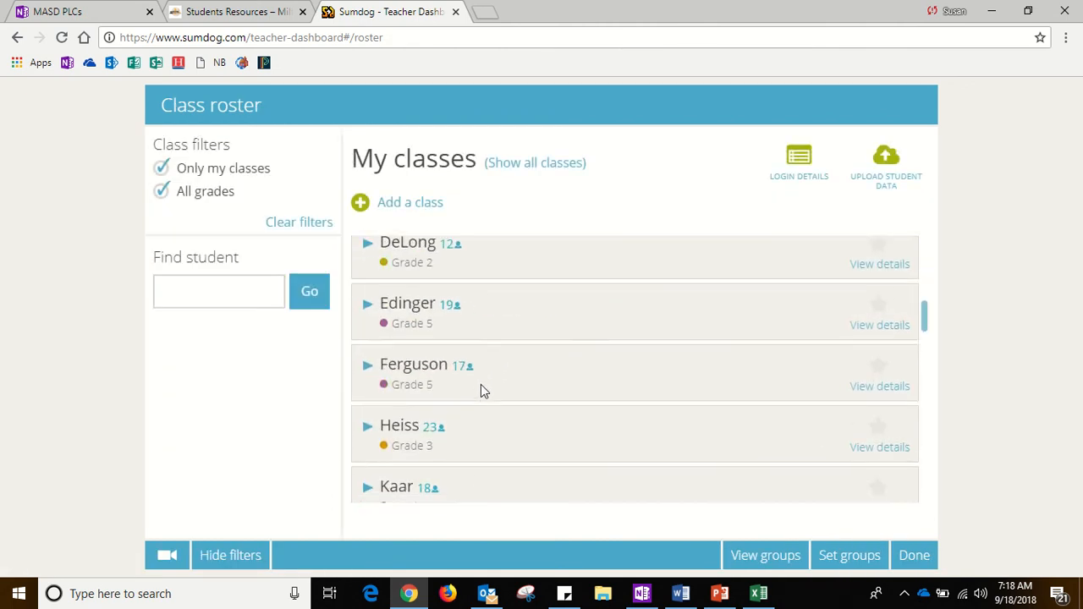
pyautogui.scroll(-7, 480, 390)
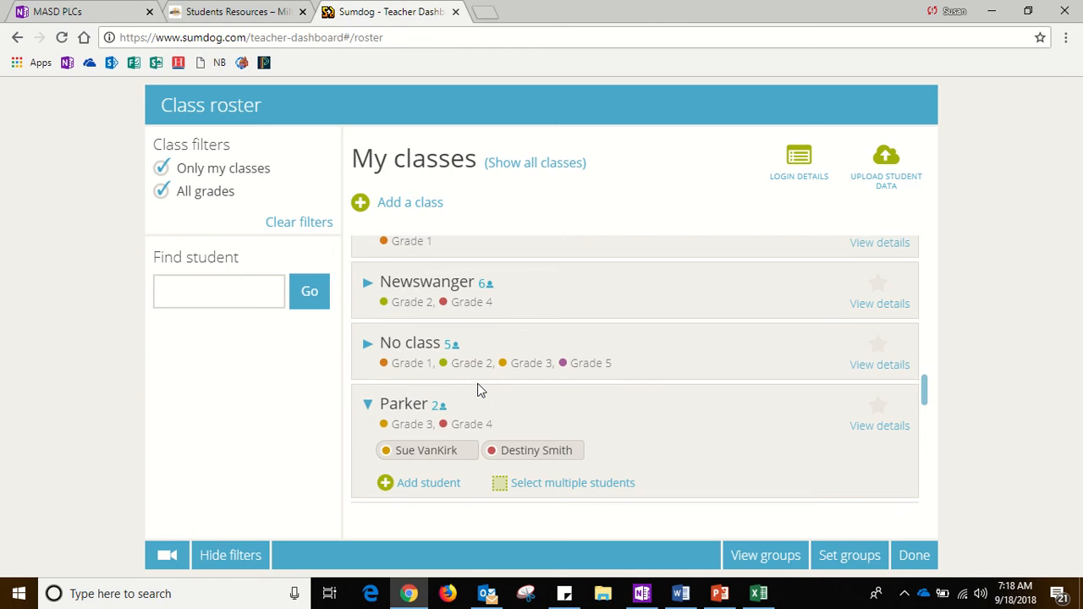
pyautogui.scroll(-2, 477, 383)
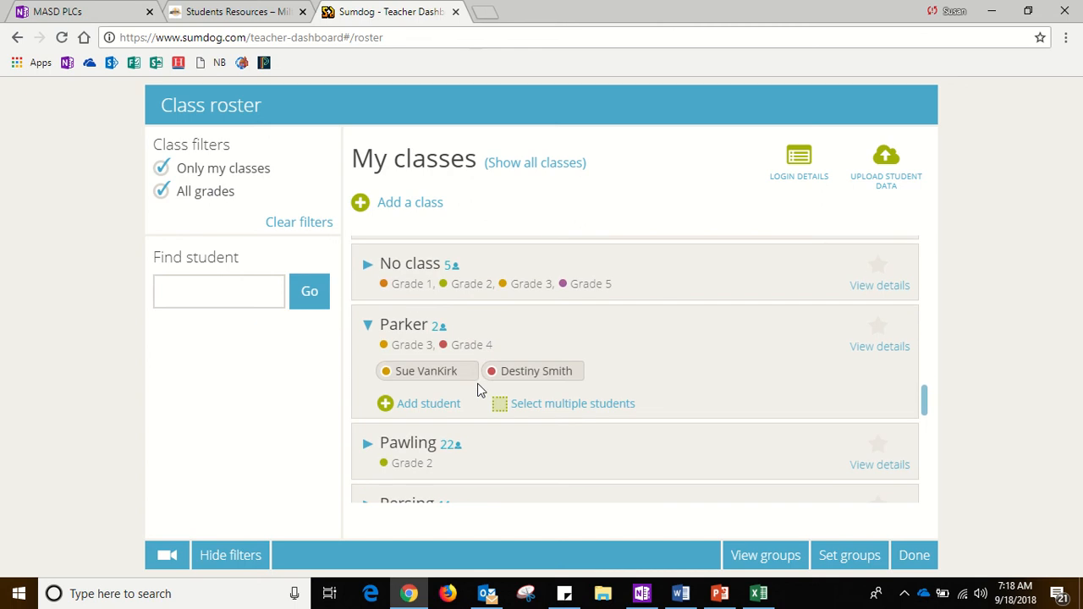
pyautogui.click(429, 372)
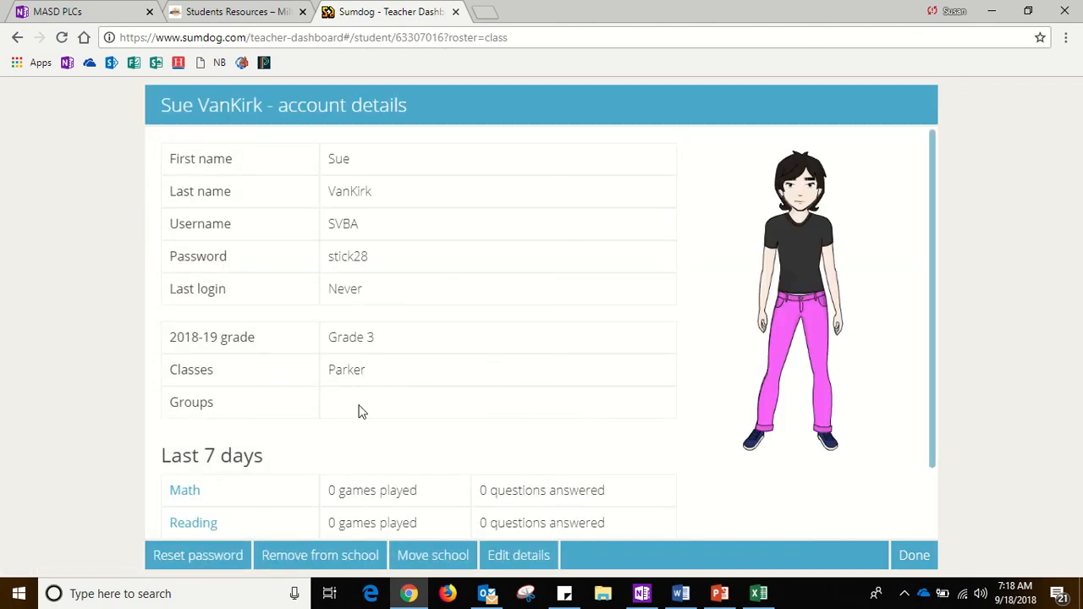
# Step: Replace the generated username and password with custom values and save the account details
pyautogui.click(518, 555)
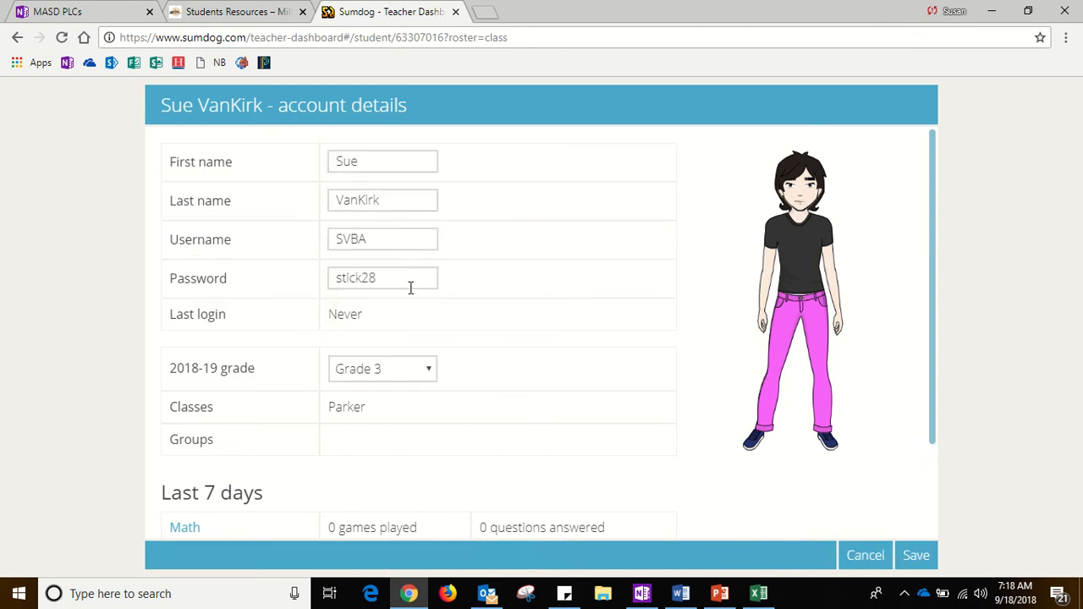
pyautogui.doubleClick(394, 234)
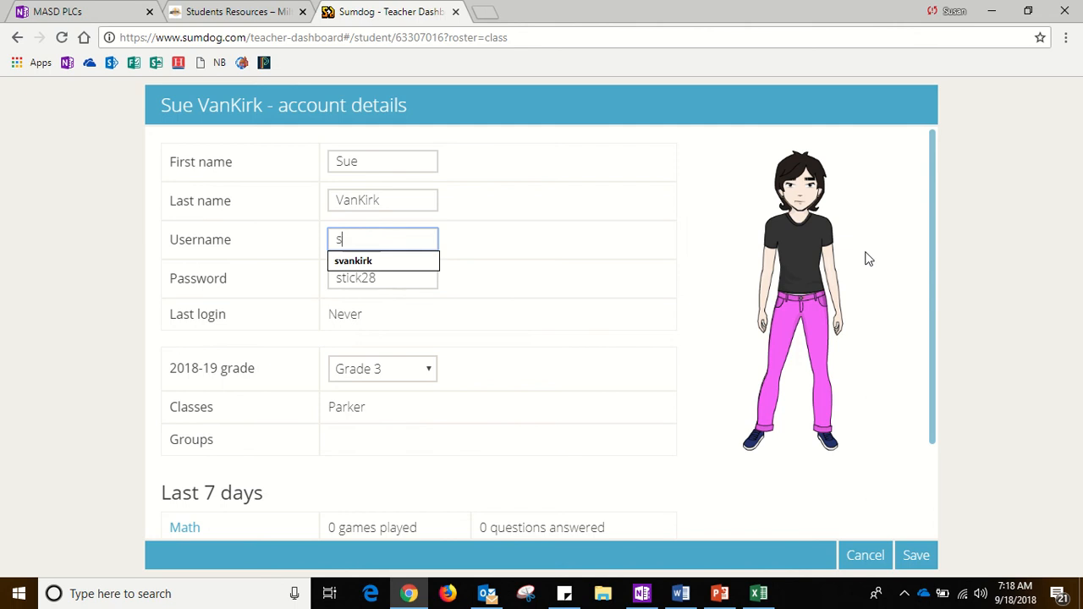
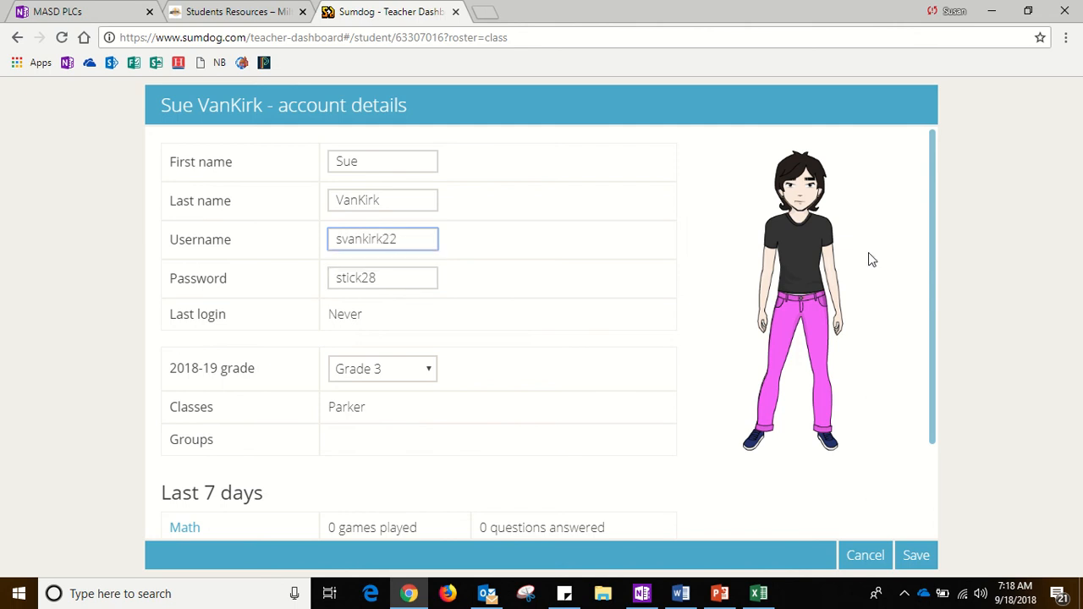
pyautogui.moveTo(381, 278); pyautogui.dragTo(310, 282)
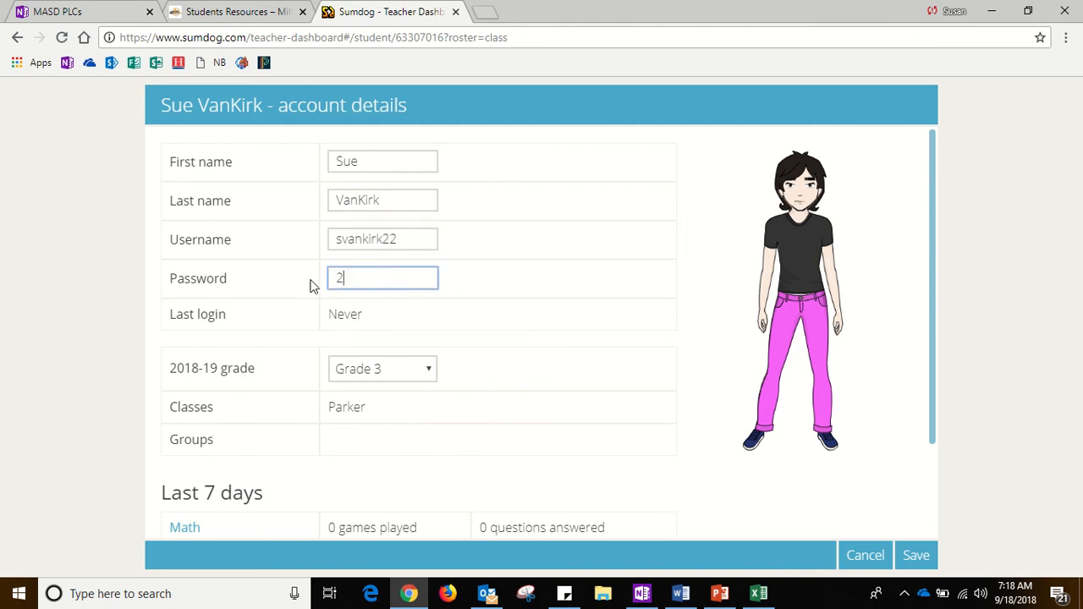
pyautogui.click(916, 555)
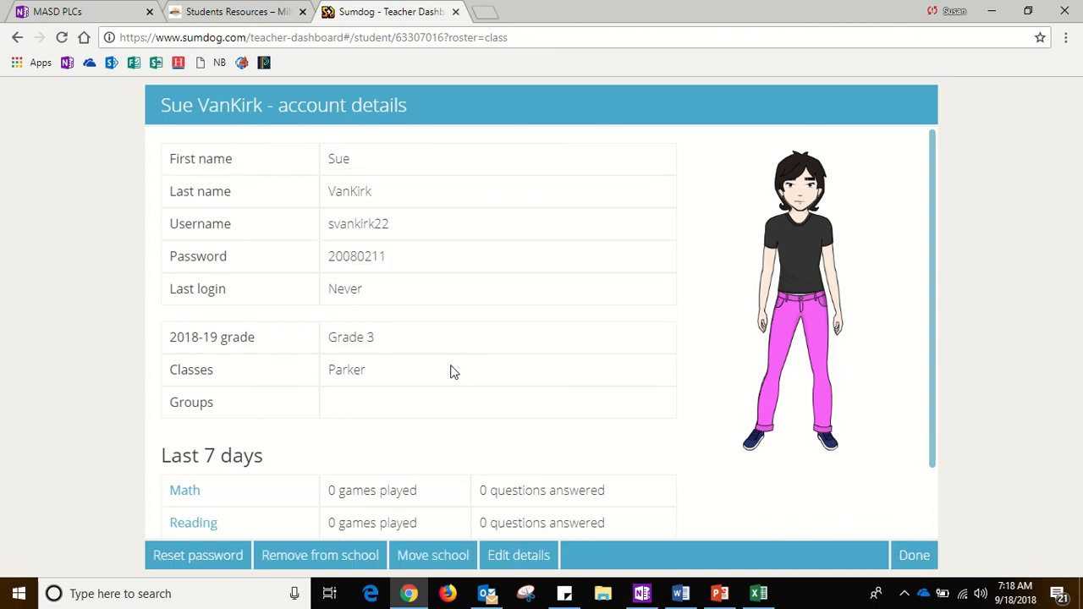
# Step: Close the student's account details and scroll through the My classes roster
pyautogui.click(913, 555)
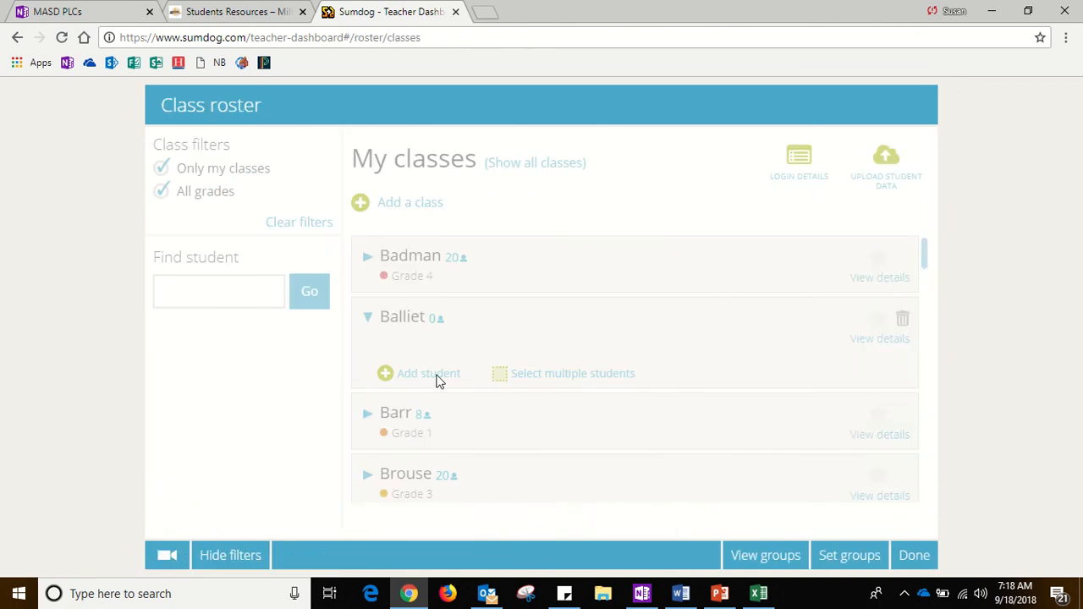
pyautogui.scroll(-10, 457, 393)
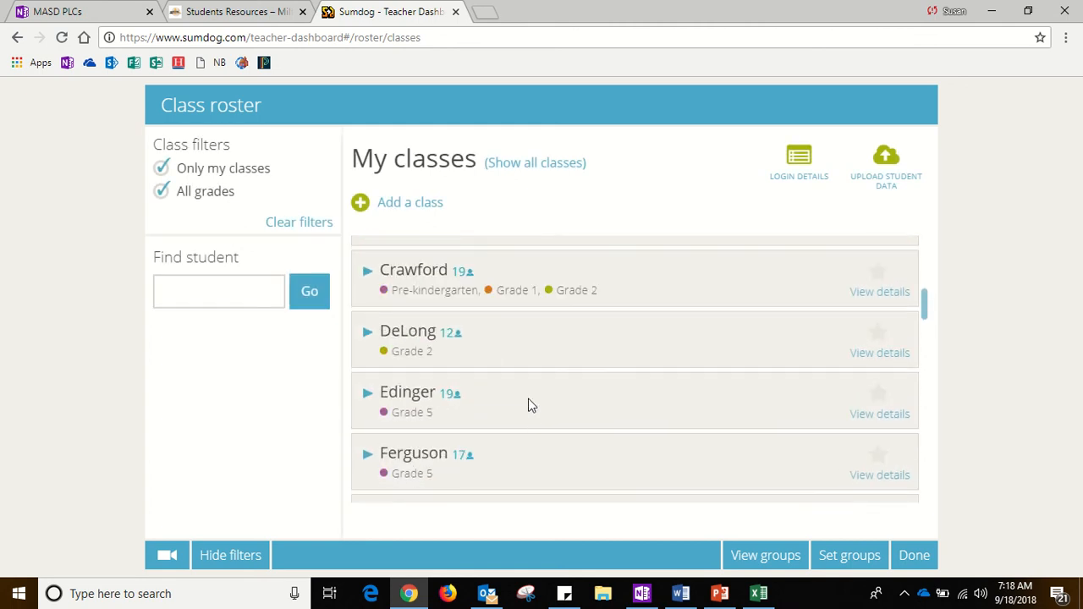
pyautogui.scroll(-1, 454, 387)
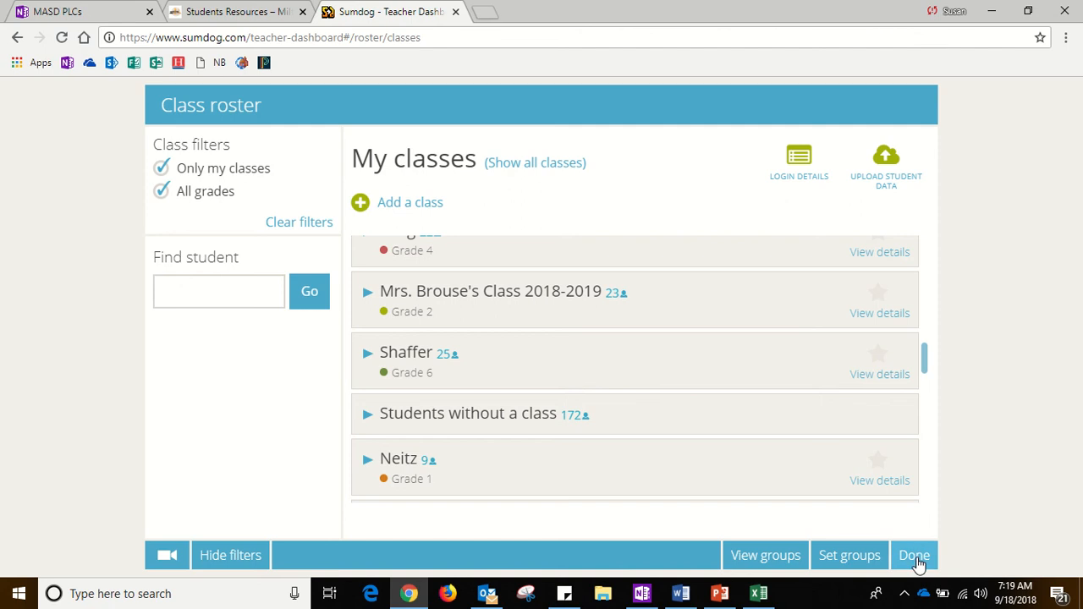
pyautogui.moveTo(489, 8)
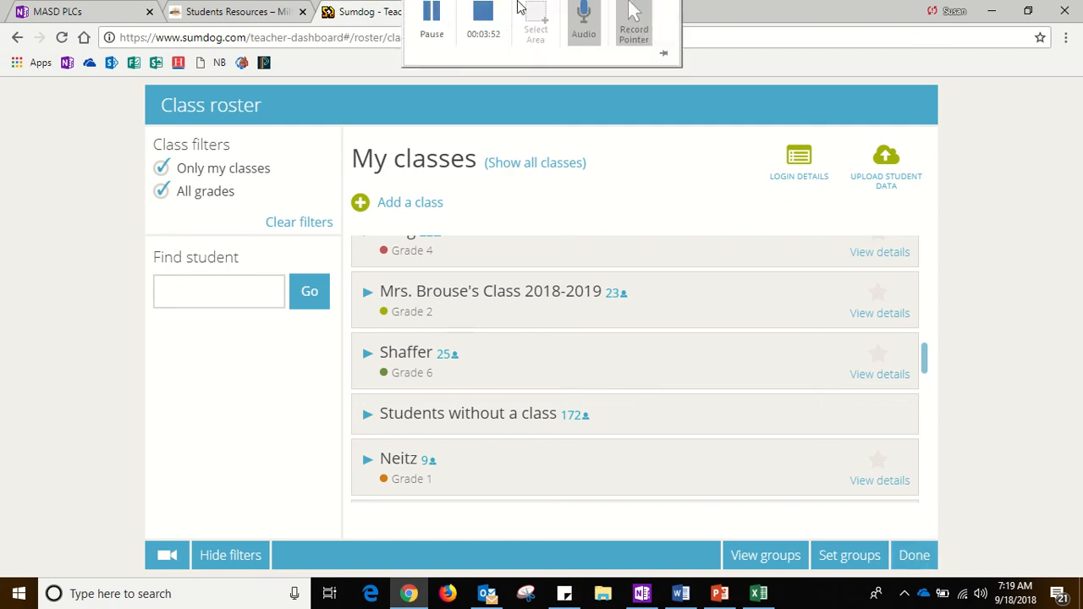